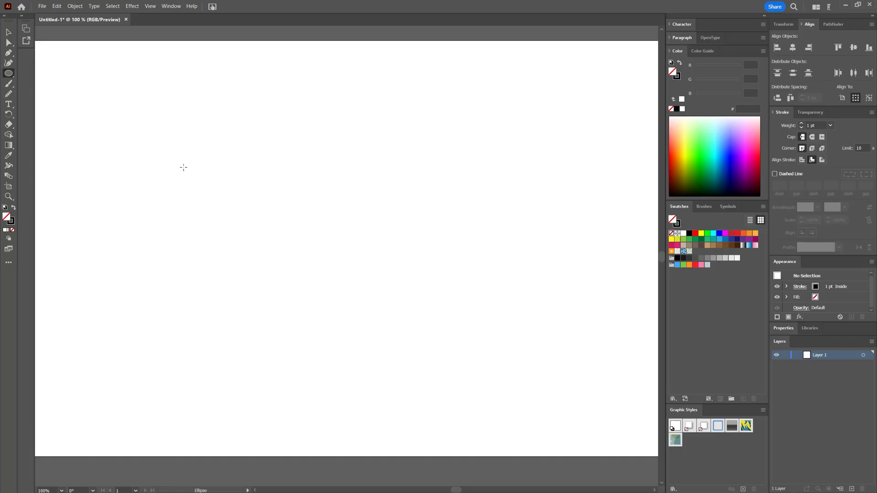
Draw a circle on the artboard and turn the second circle green.
left_click_drag(183, 165, 333, 291)
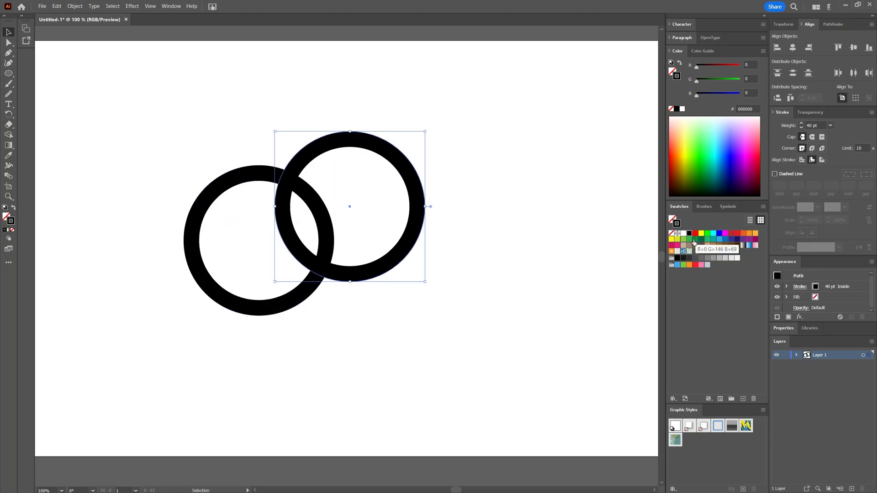
left_click(695, 239)
left_click(453, 211)
Convert both ring strokes into filled outlines with Object > Path > Outline Stroke.
key("ctrl+a")
left_click(75, 6)
left_click(137, 121)
left_click(71, 8)
left_click(296, 143)
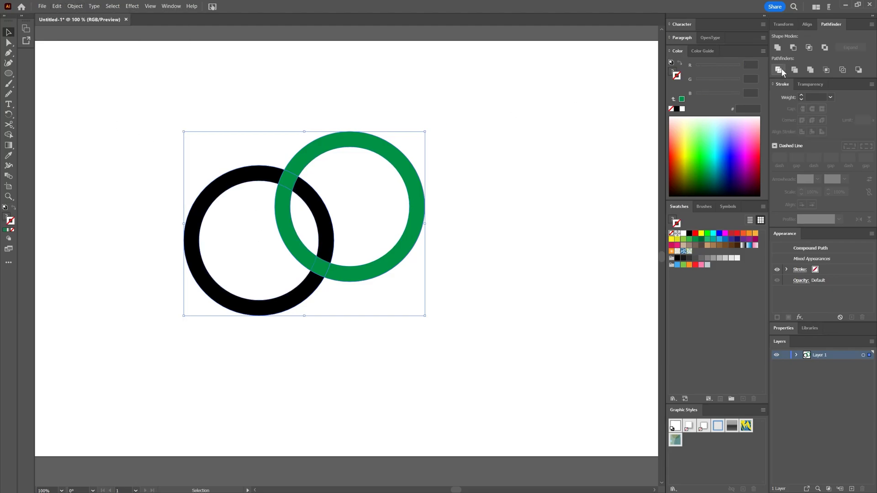
Inside the ring group, delete the green piece over the black ring, leaving the overlap unoutlined.
left_click(442, 147)
left_click(288, 184)
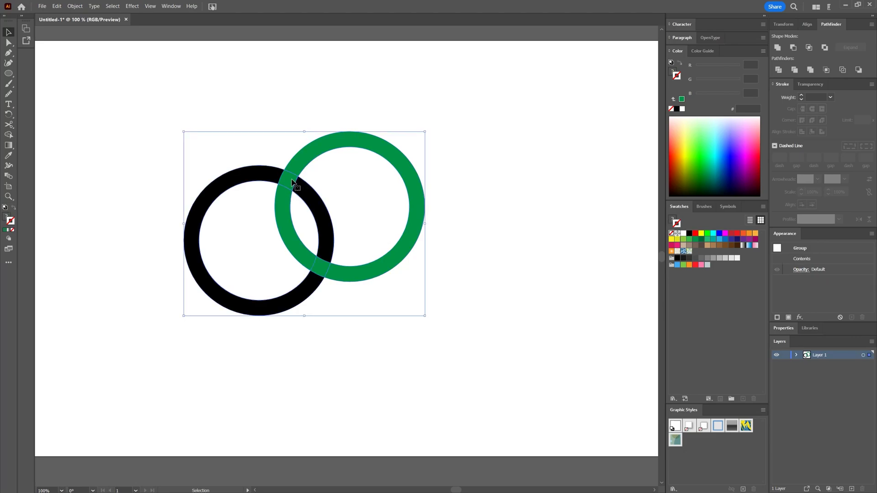
double_click(291, 182)
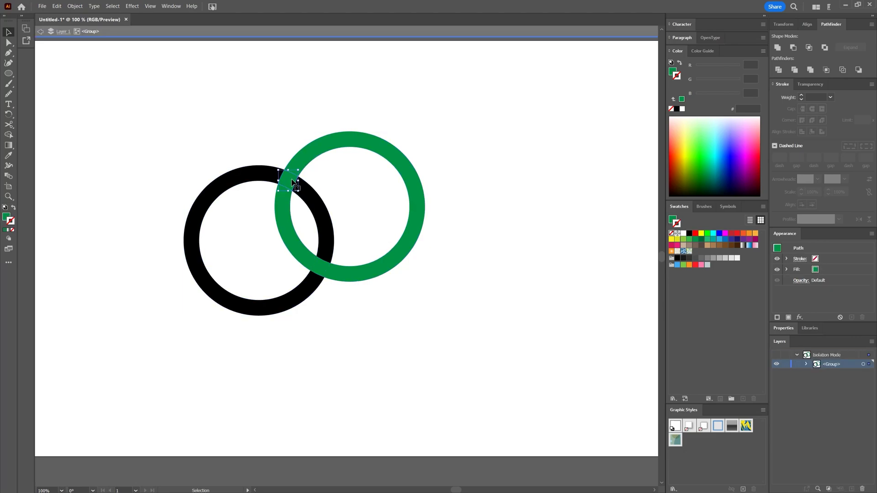
key("Delete")
left_click(689, 234)
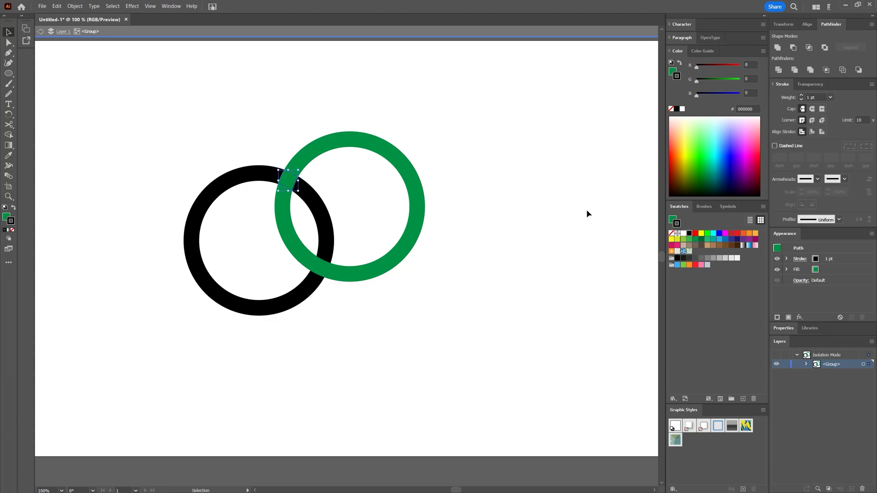
left_click(671, 233)
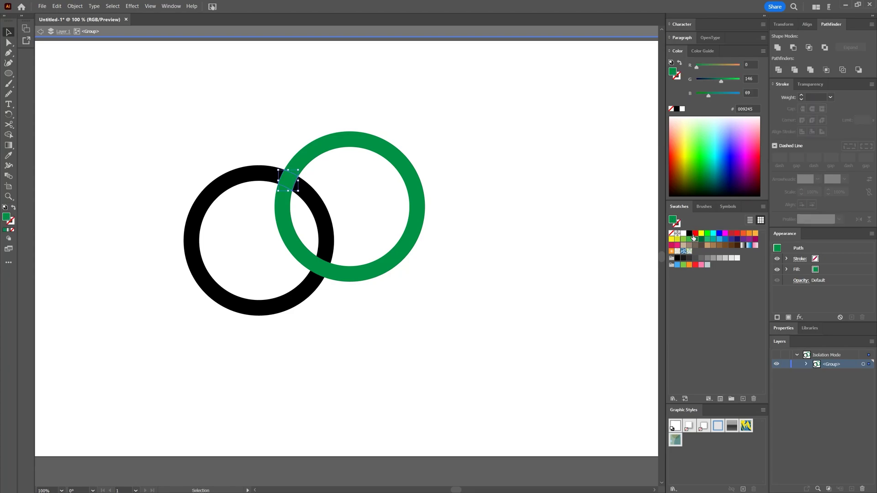
Exit group editing and select both rings together.
left_click(420, 201)
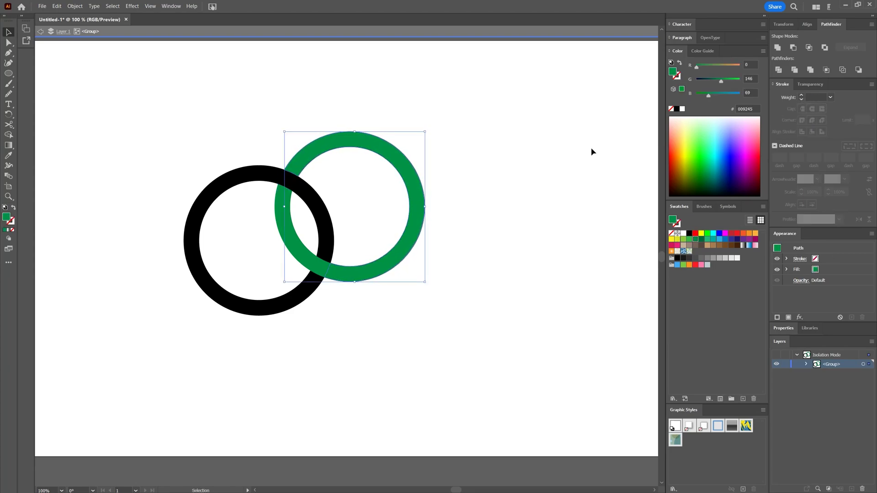
key("a")
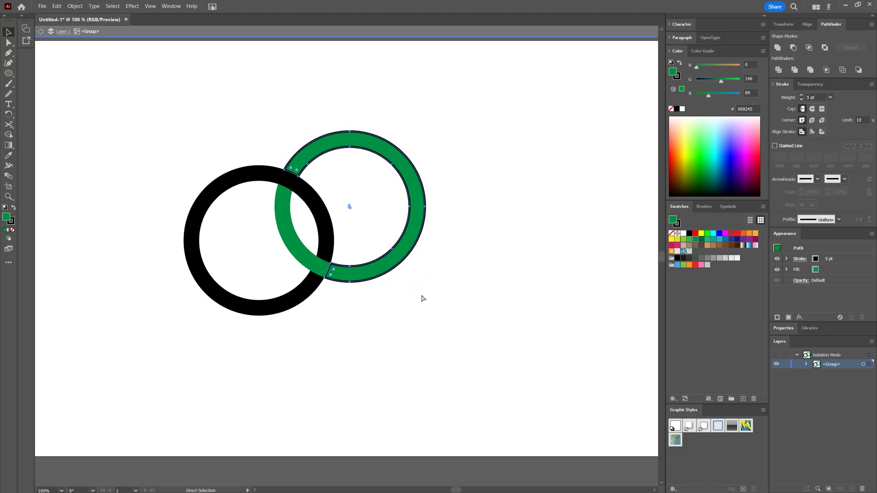
double_click(421, 298)
key("v")
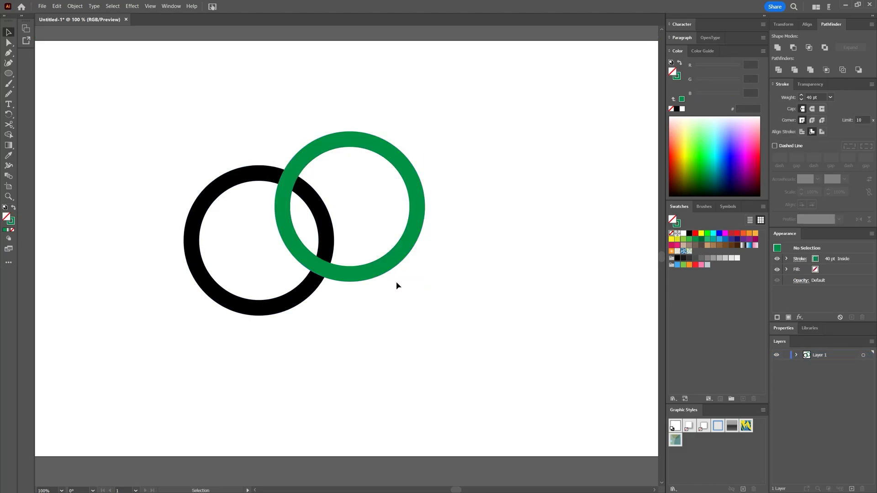
left_click_drag(237, 129, 386, 279)
Intertwine the black and green rings, then open the intertwine to adjust the green ring.
left_click(75, 5)
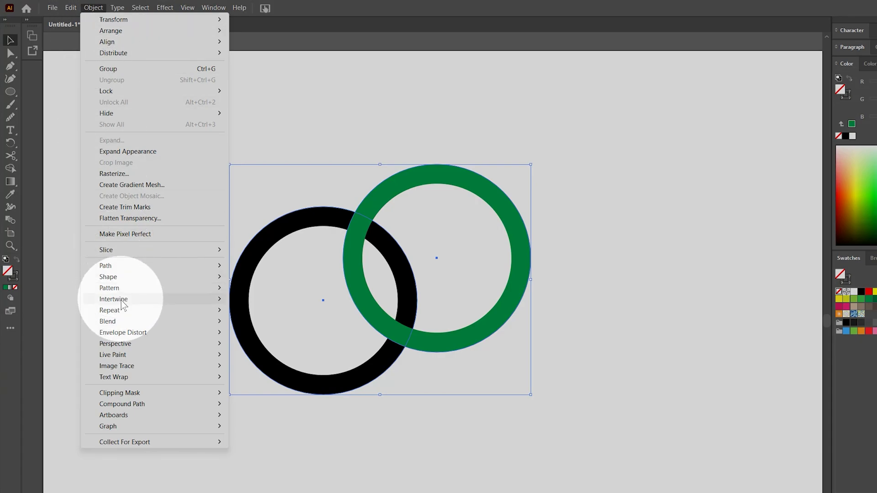
mouse_move(154, 303)
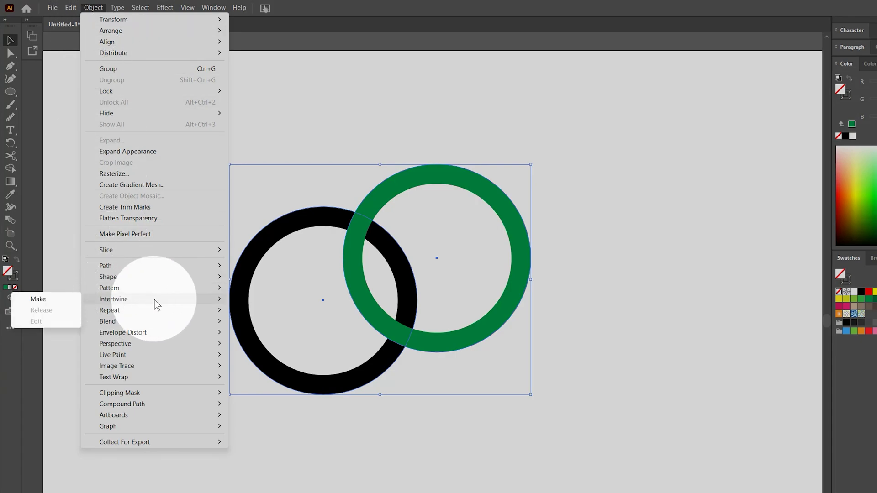
left_click(53, 299)
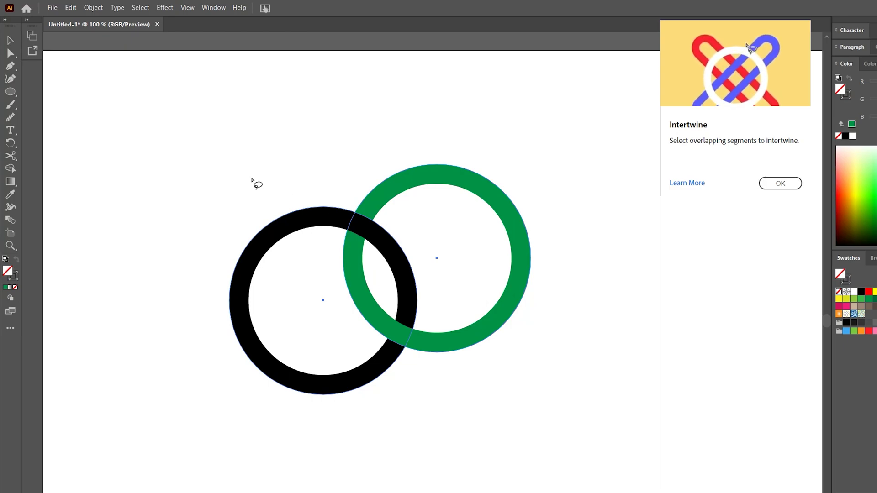
key("v")
double_click(436, 178)
mouse_move(435, 175)
left_mouse_down()
mouse_move(374, 179)
mouse_move(448, 215)
mouse_move(437, 198)
mouse_move(451, 176)
left_mouse_up()
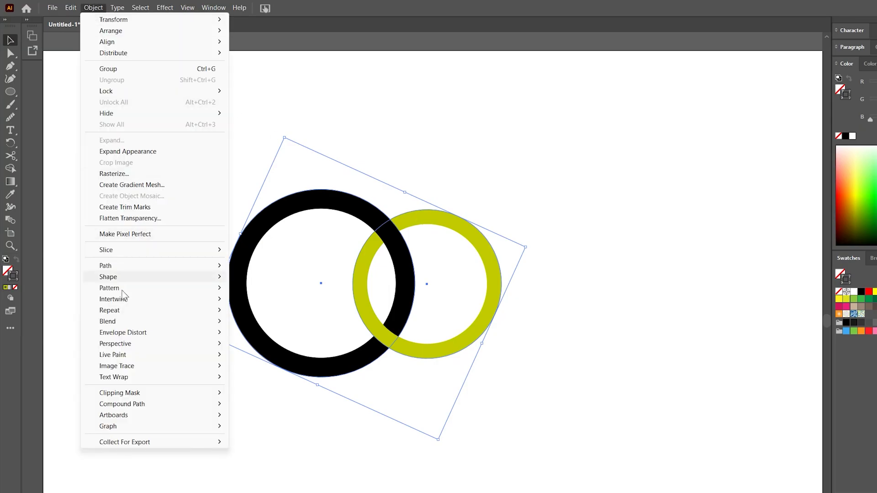
Release the rings' intertwine, then start editing which overlaps interweave.
mouse_move(183, 299)
left_click(47, 312)
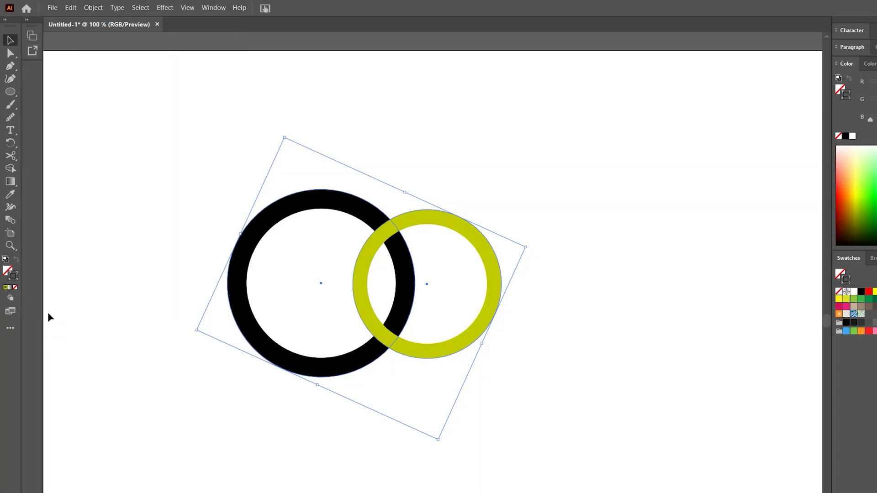
left_click(93, 7)
mouse_move(154, 301)
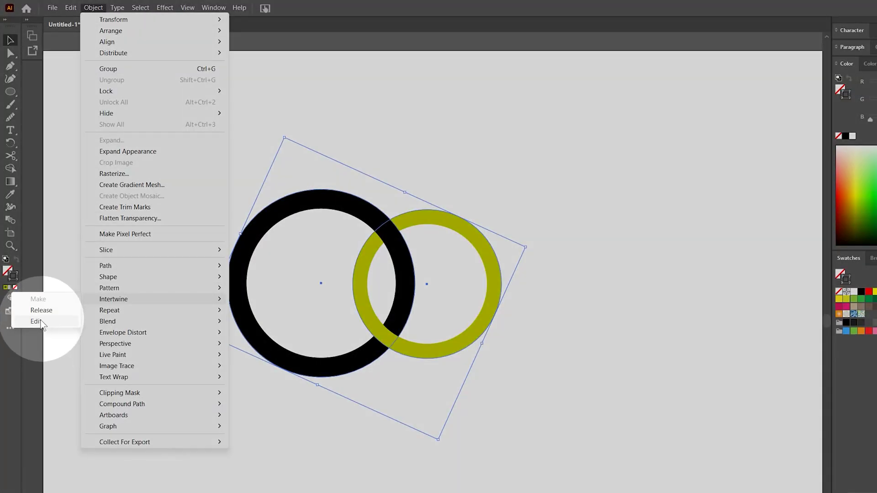
left_click(45, 323)
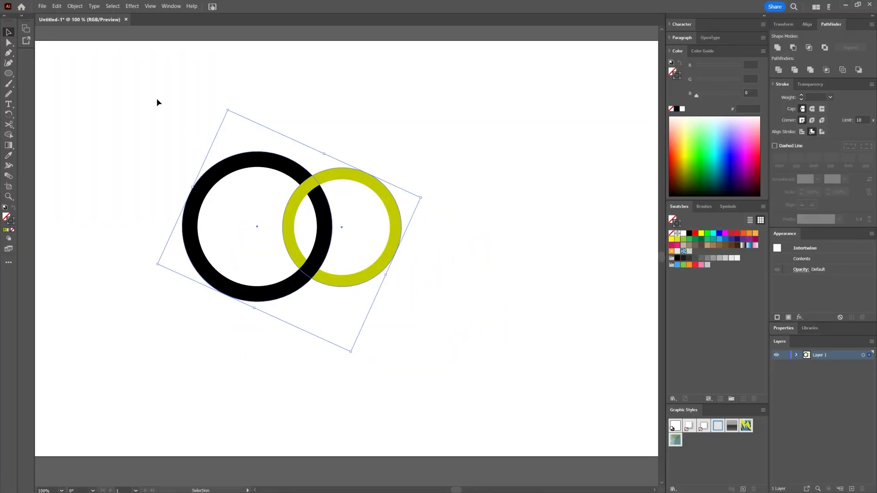
Expand the intertwined rings and inspect the resulting Clip Group in the Layers panel.
left_click(94, 8)
left_click(131, 147)
left_click(536, 459)
left_click(796, 354)
left_click(807, 364)
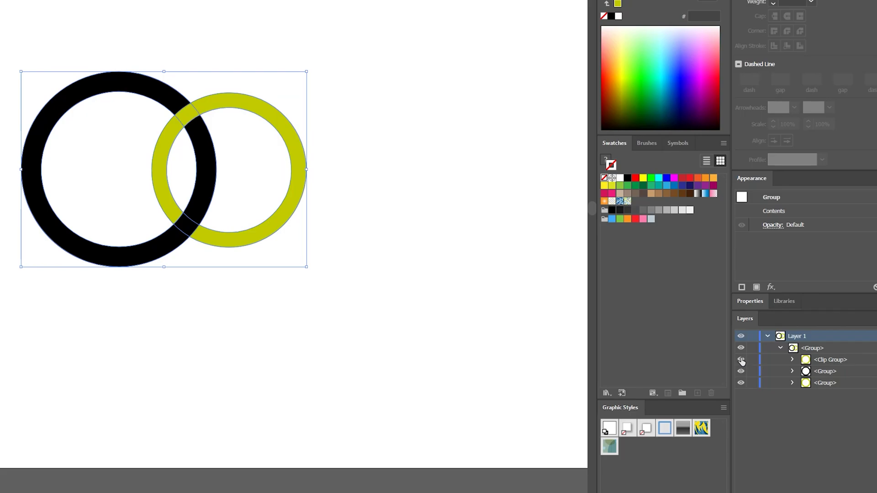
left_click(792, 360)
left_click(858, 401)
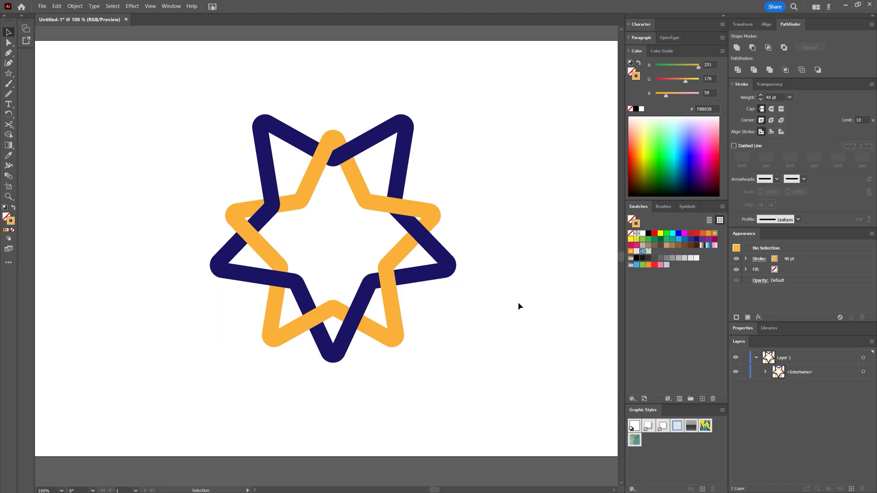
Enlarge the intertwined stars from their centre and recolour the orange star pink.
key("ctrl+a")
left_click_drag(450, 121, 473, 96)
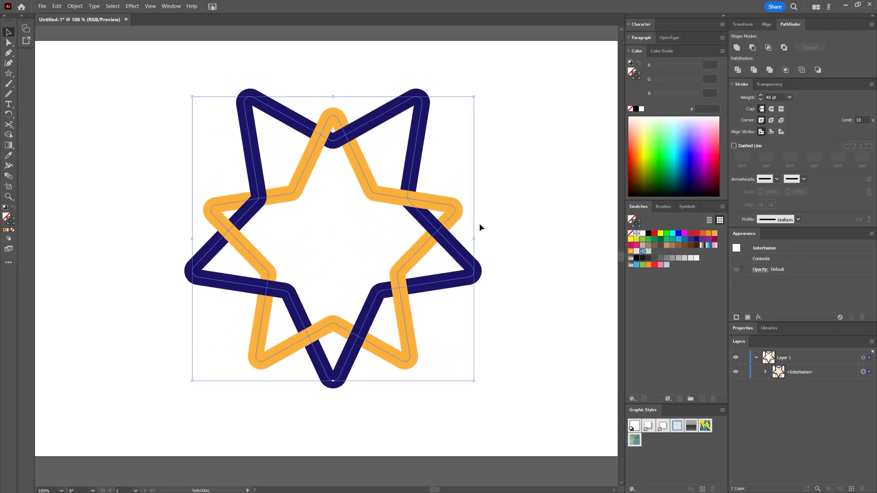
double_click(445, 205)
left_click(637, 246)
left_click(534, 243)
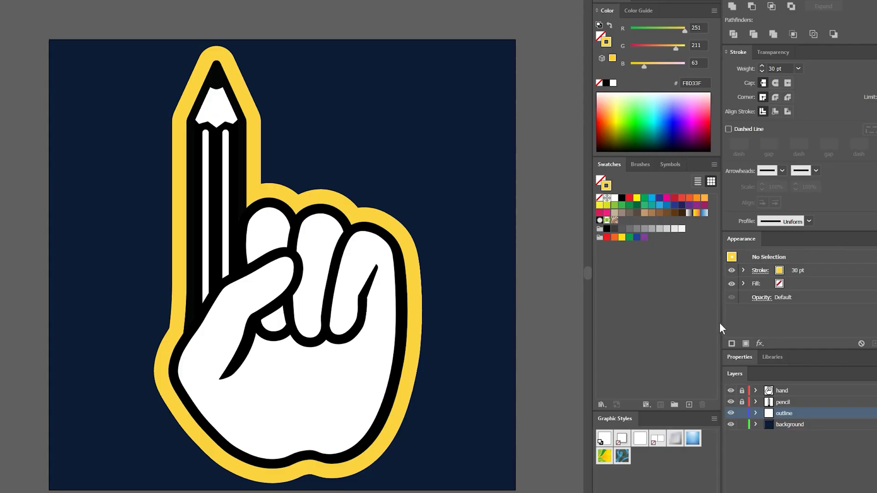
Pick a brighter yellow for the logo outline and try new background fill colours.
left_click(874, 414)
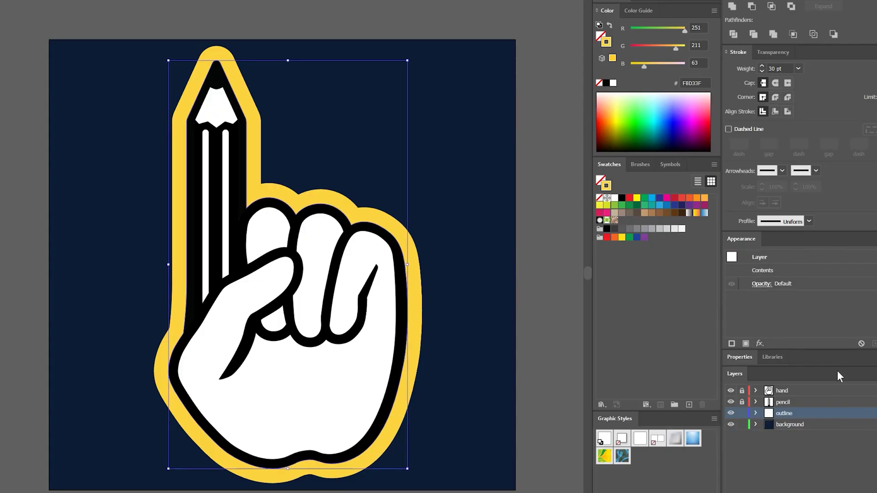
mouse_move(617, 111)
left_mouse_down()
mouse_move(606, 111)
mouse_move(688, 112)
mouse_move(610, 112)
mouse_move(617, 120)
left_mouse_up()
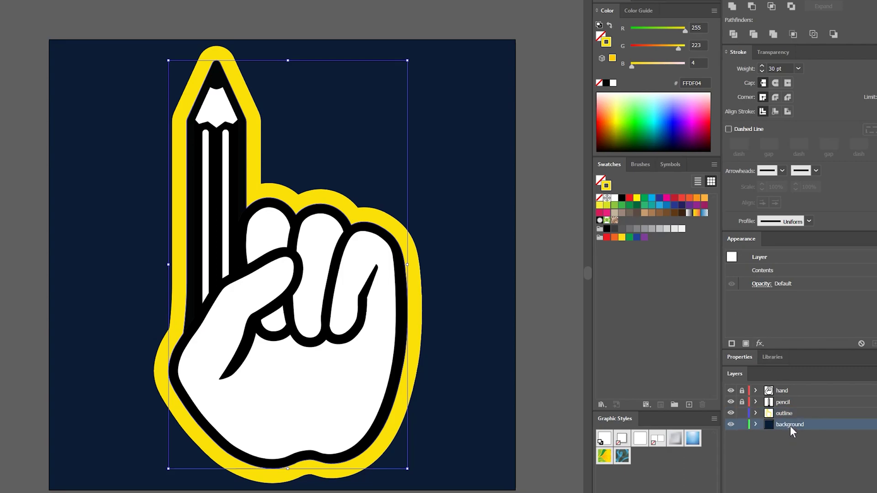
left_click(873, 425)
mouse_move(616, 112)
left_mouse_down()
mouse_move(622, 118)
mouse_move(612, 117)
left_mouse_up()
Switch Color to HSB, set the background's brightness to 100, and test the hand's opacity.
left_click(714, 10)
left_click(731, 46)
left_click_drag(685, 64, 686, 67)
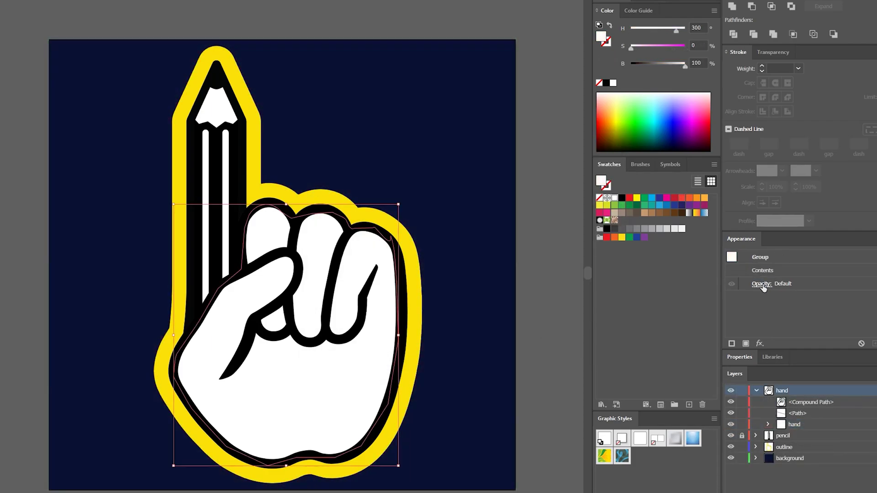
left_click(762, 283)
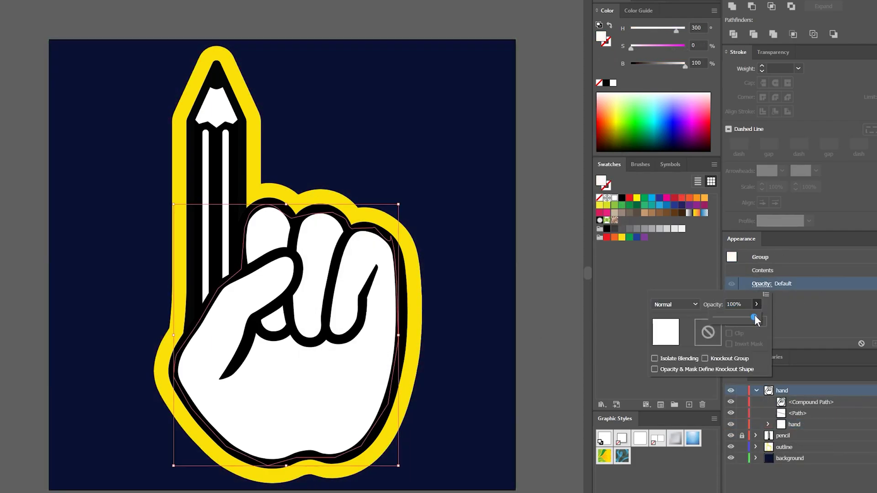
mouse_move(754, 320)
left_mouse_down()
mouse_move(733, 318)
mouse_move(754, 318)
left_mouse_up()
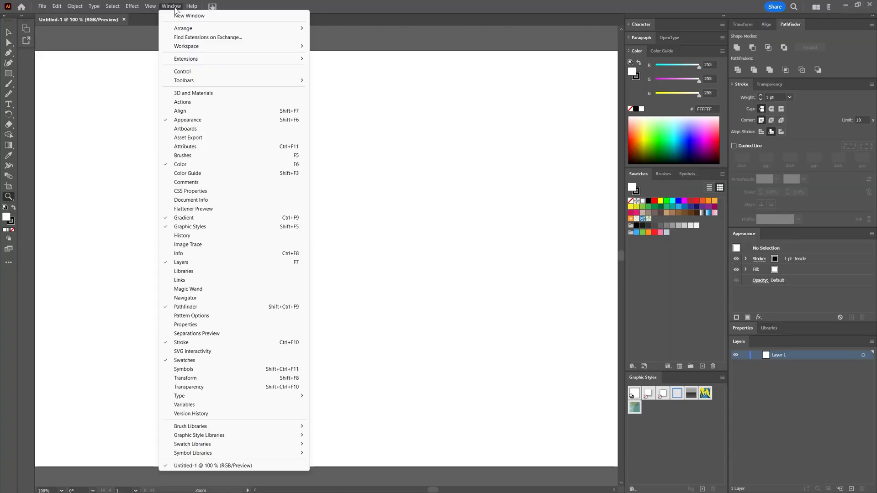
Float the 3D and Materials panel beside the blank canvas.
left_click(203, 100)
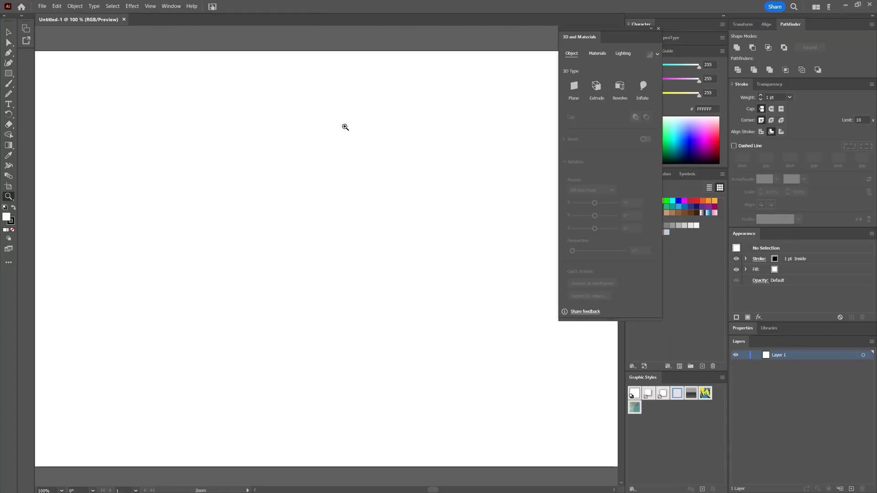
left_click_drag(617, 33, 576, 38)
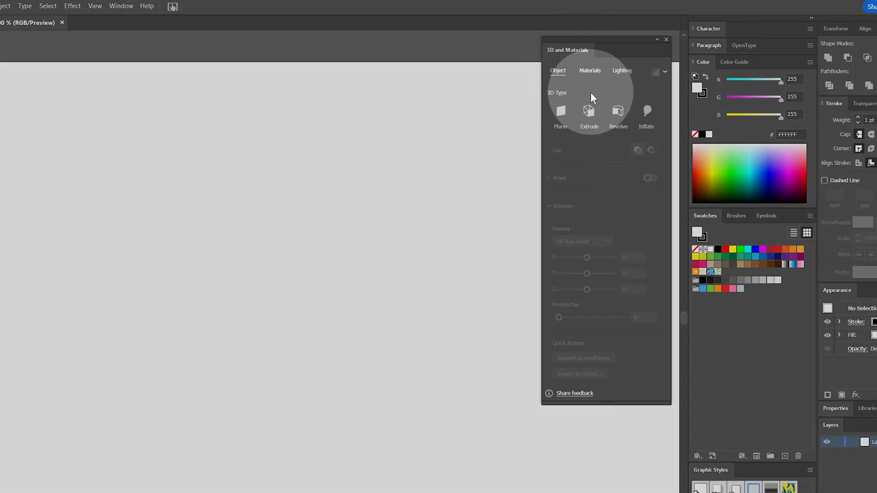
left_click(121, 6)
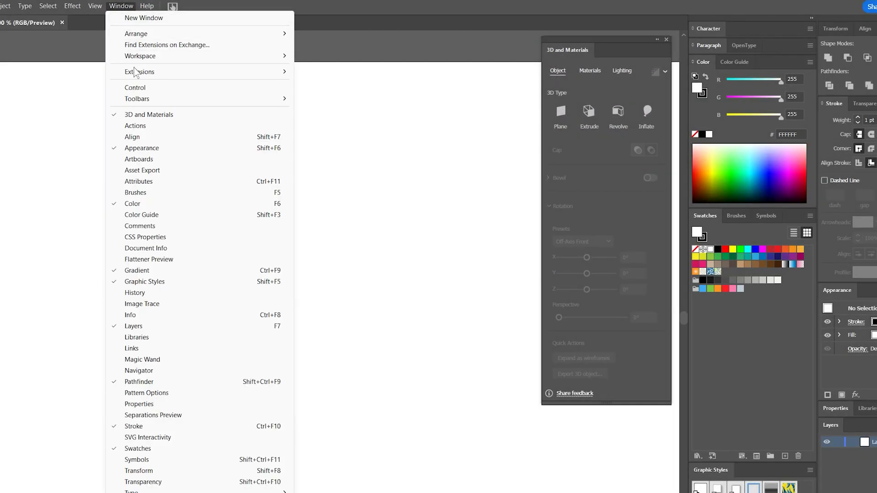
left_click(591, 53)
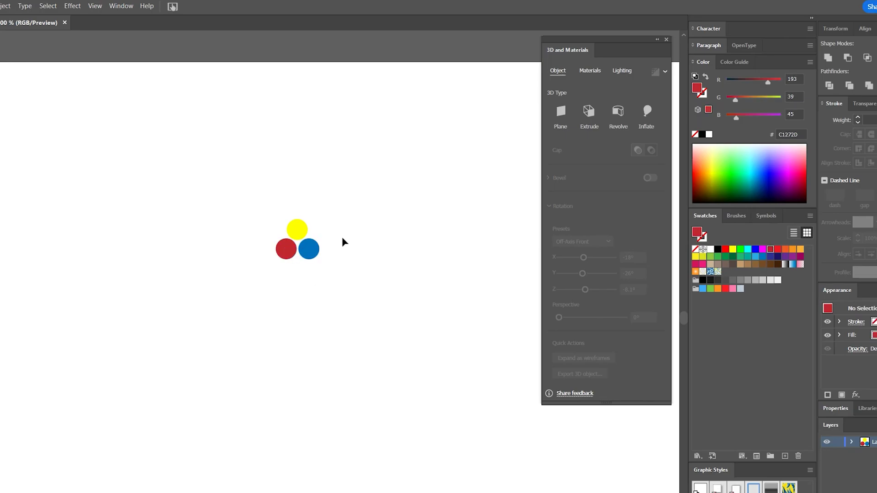
Extrude the three circles with 1871 px depth and a 360° twist.
left_click(297, 255)
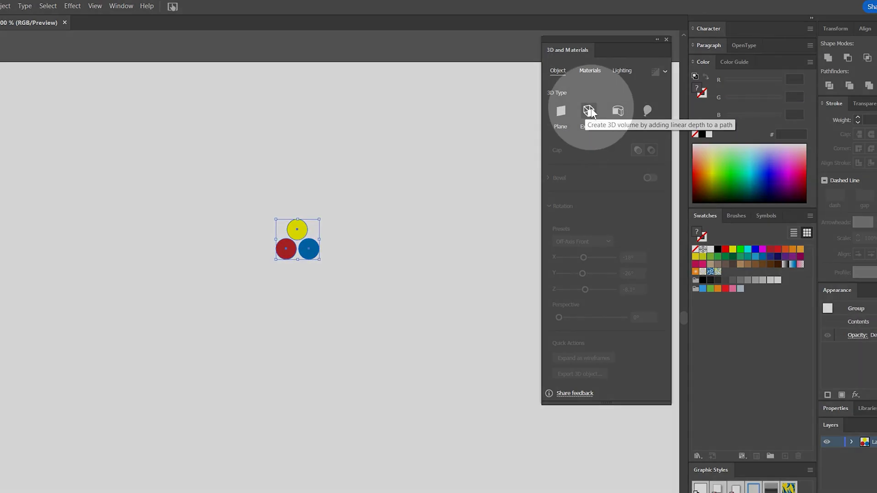
left_click(589, 111)
left_click_drag(561, 155, 622, 156)
left_click_drag(559, 183, 635, 184)
Taper the cable to 1%, rotate it into a new pose, then deselect it.
left_click_drag(311, 245, 363, 265)
left_click_drag(625, 211, 554, 214)
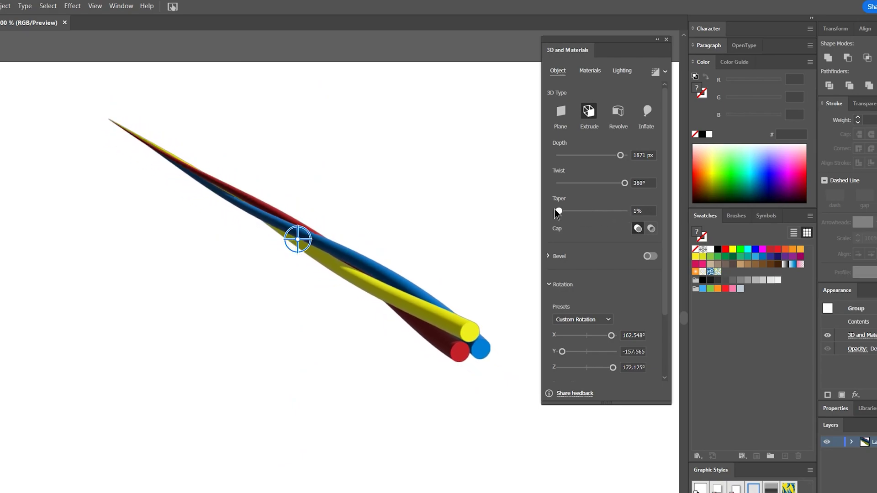
left_click_drag(298, 239, 298, 320)
left_click(391, 326)
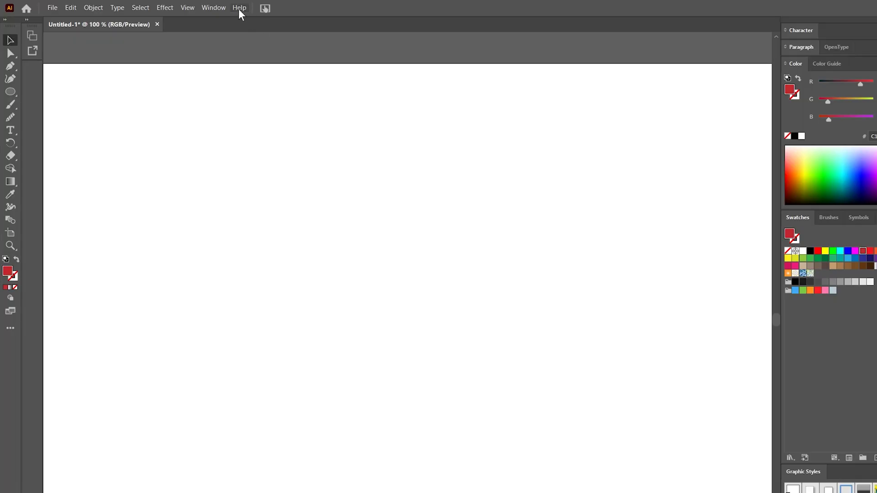
Show the Discover panel's Quick actions via Help > Illustrator Help and start text on the artboard.
left_click(237, 7)
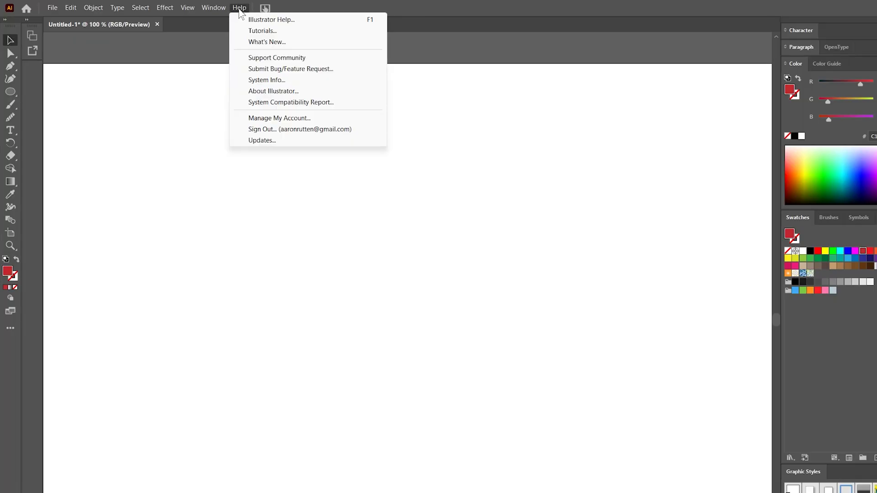
left_click(265, 20)
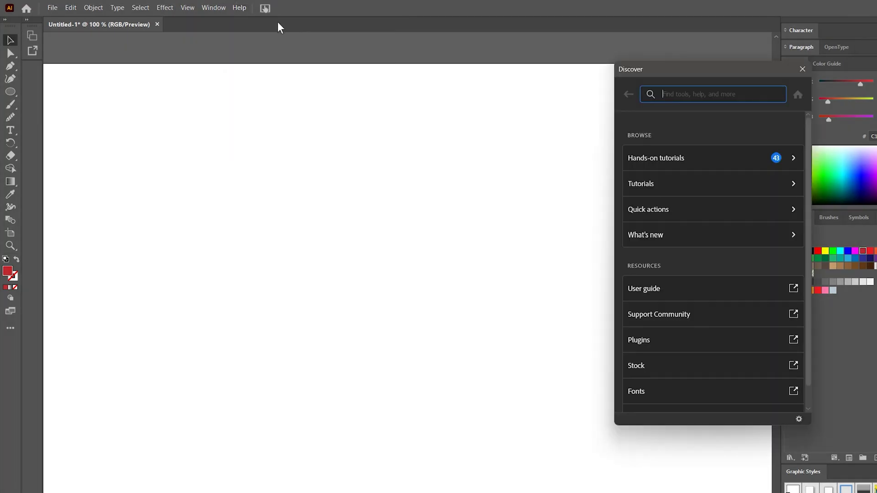
left_click(624, 290)
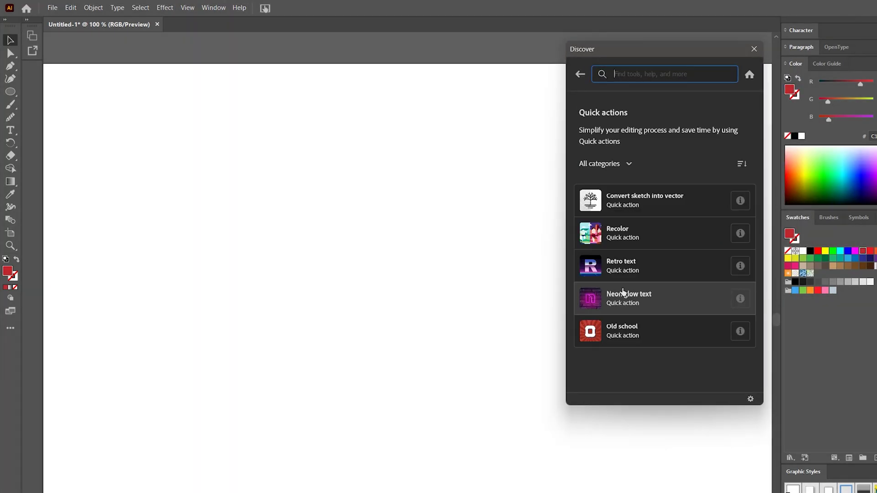
left_click(196, 264)
Type CREATORS, apply Neon glow text, and move the glowing copy above the plain one.
type("CREATORS FIRST")
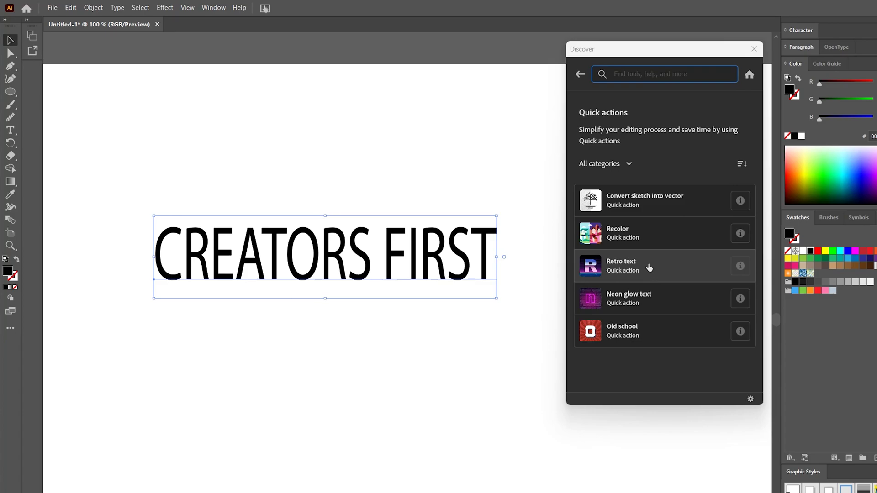
left_click(649, 268)
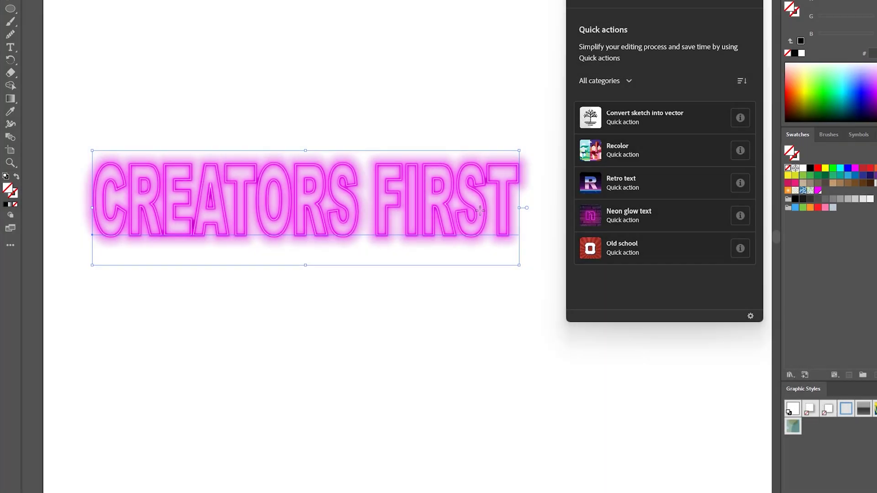
left_click_drag(375, 311, 480, 285)
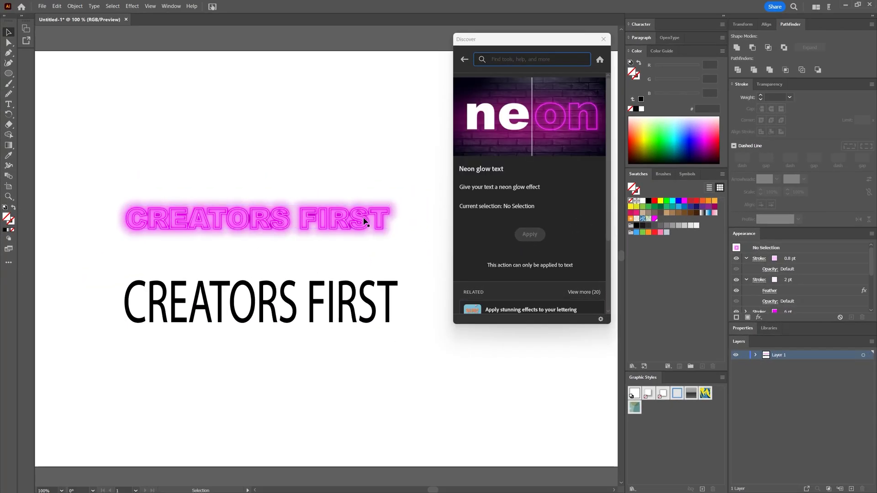
left_click(364, 221)
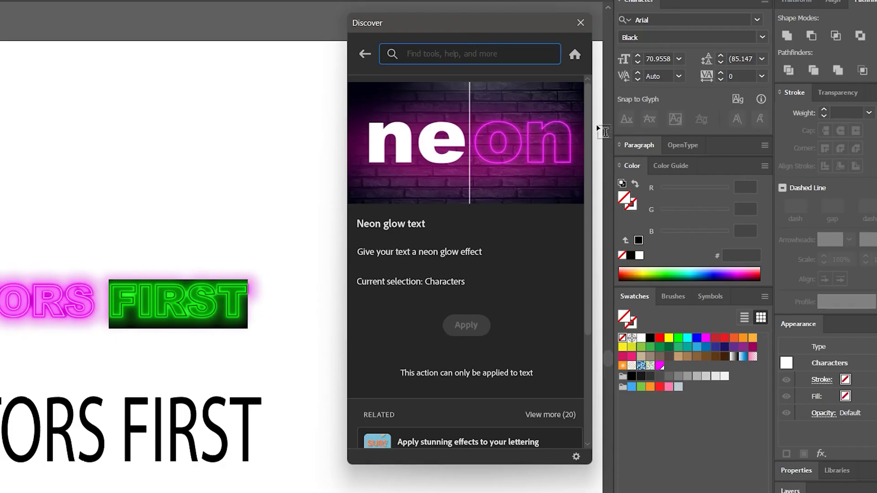
Deselect the neon text and scroll through the Discover panel's Related items.
left_click(601, 132)
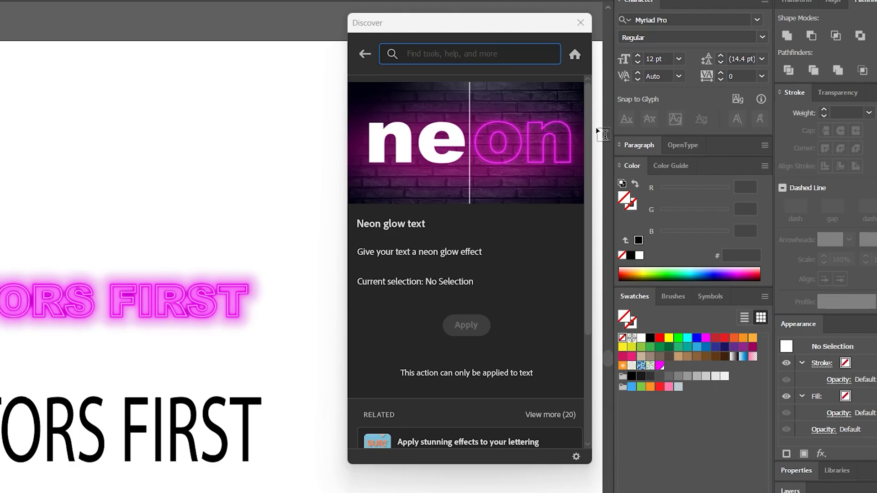
left_click_drag(587, 145, 587, 272)
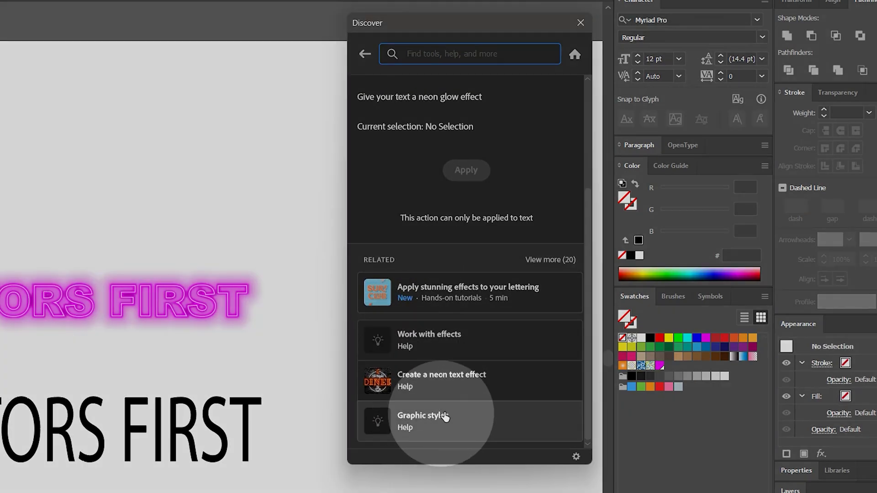